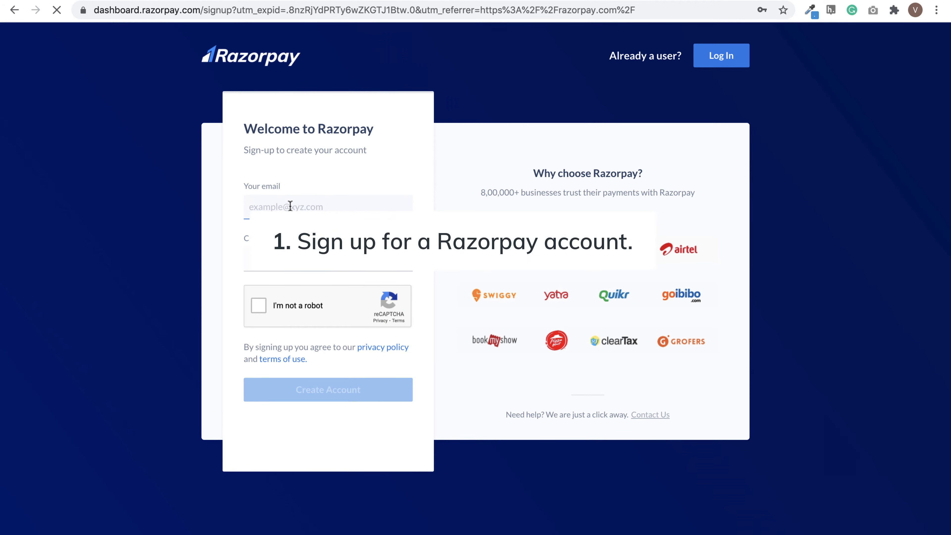
# - Create a Razorpay account with an email address and password, pass the robot check, and open Settings
pyautogui.write('gauri.kumar')
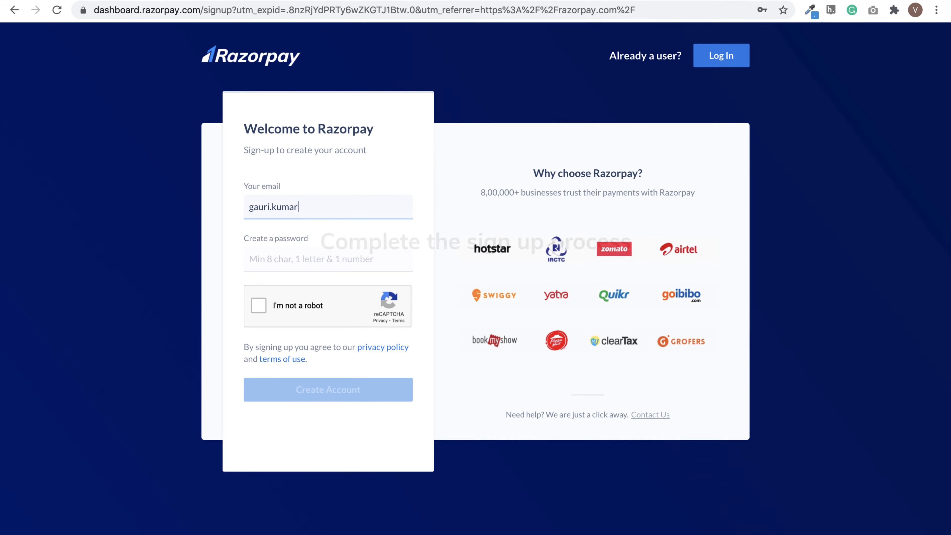
pyautogui.write('@example.com')
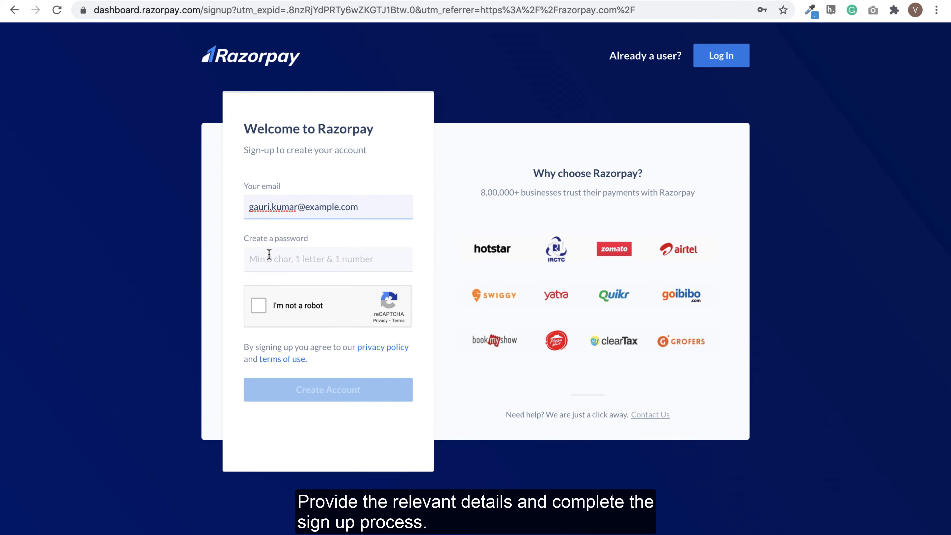
pyautogui.click(269, 259)
pyautogui.write('••••••••')
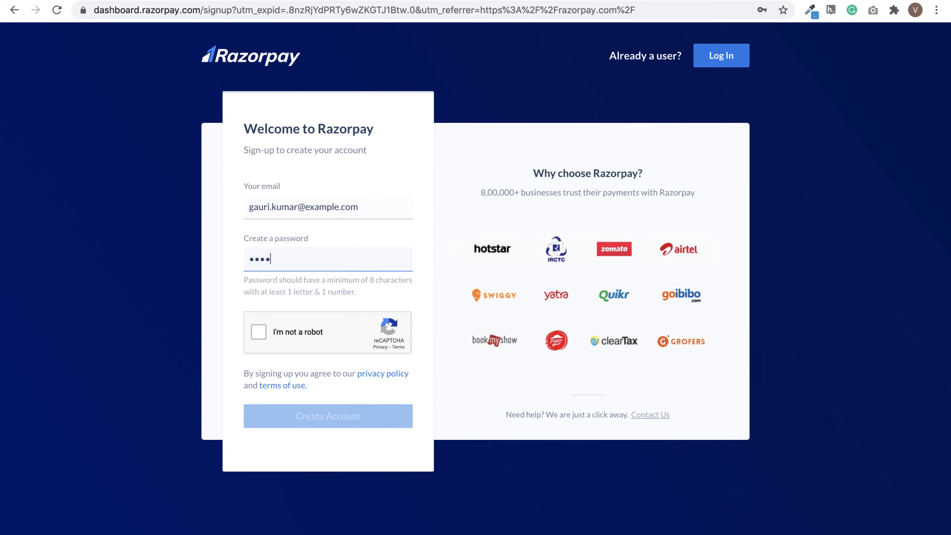
pyautogui.click(260, 307)
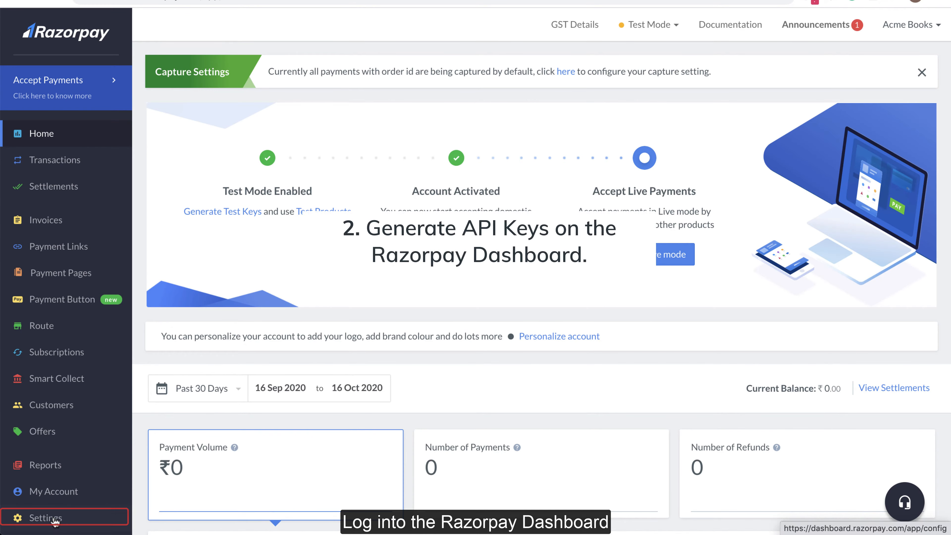
pyautogui.click(55, 520)
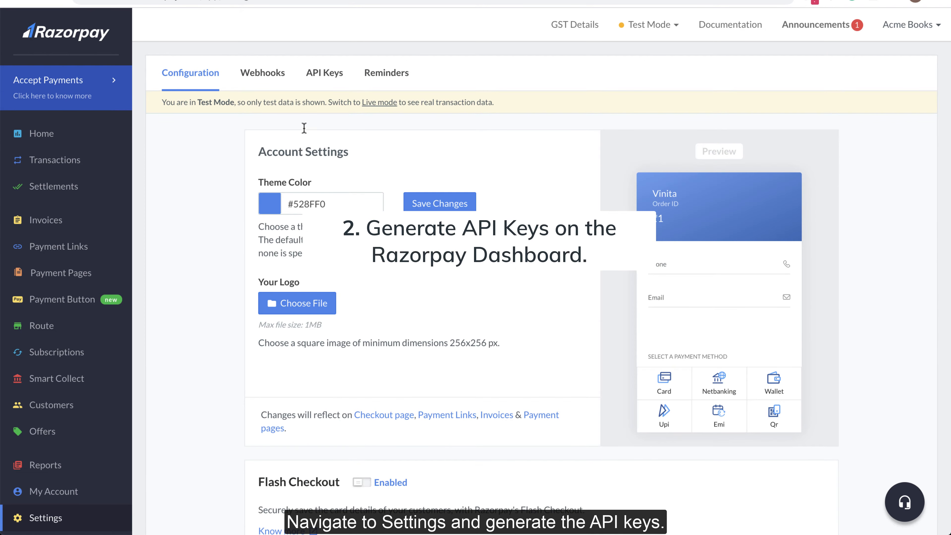
# - Generate a new test API key and download its key details as a CSV
pyautogui.click(317, 76)
pyautogui.click(519, 219)
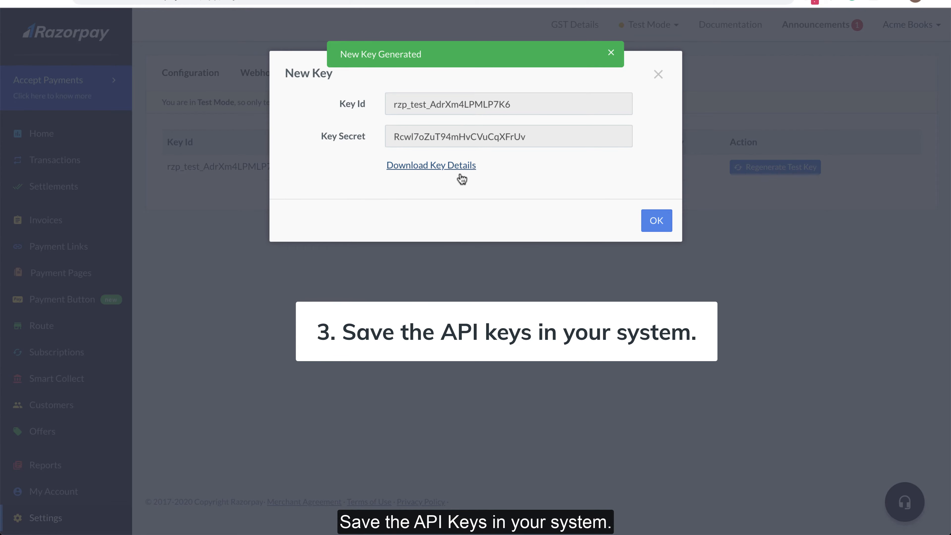
pyautogui.click(459, 165)
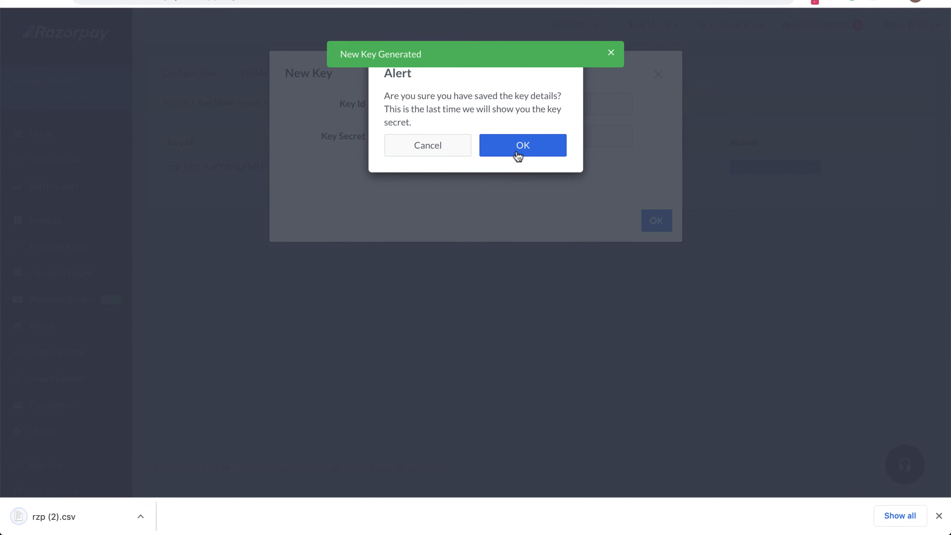
pyautogui.click(524, 148)
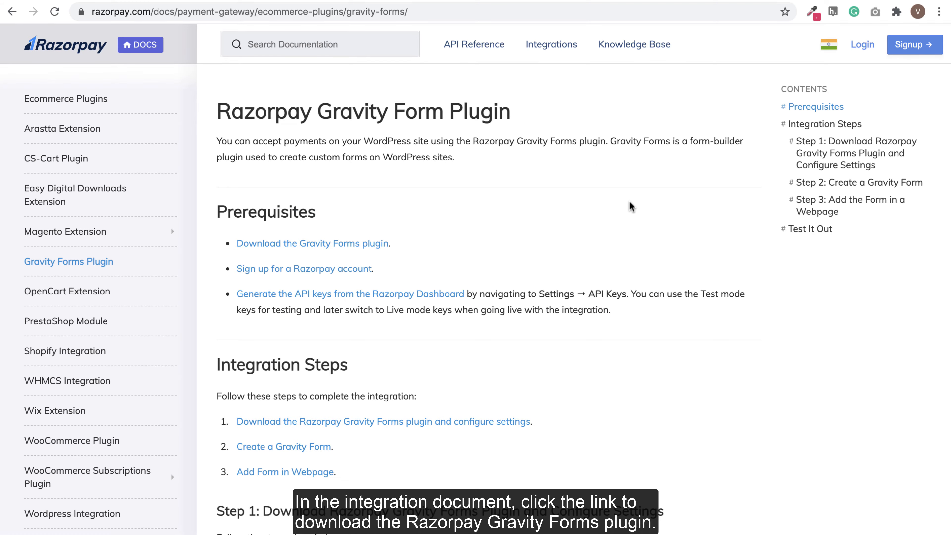
# - Download razorpay-gravity-forms.1.3.0.zip from the Step 1 link in the Gravity Forms docs
pyautogui.scroll(-3, 525, 329)
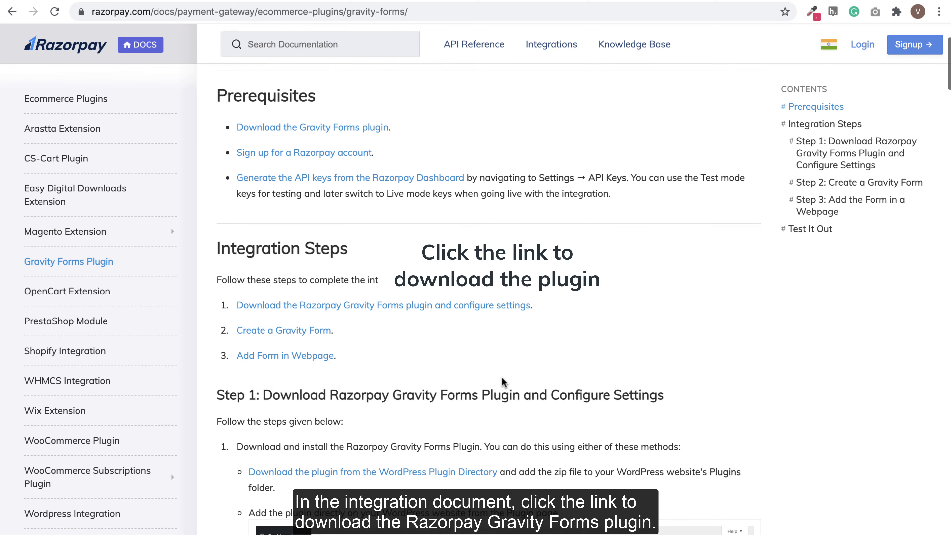
pyautogui.scroll(-3, 504, 382)
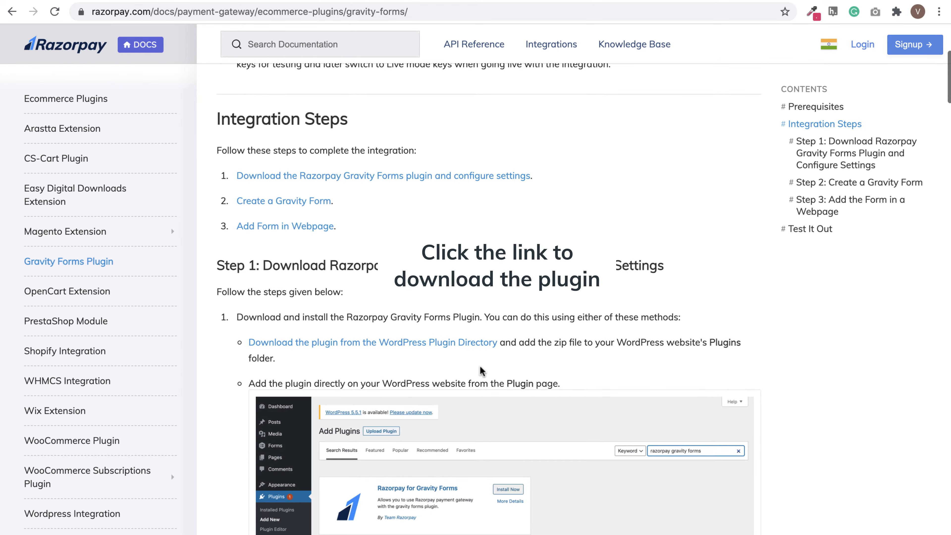
pyautogui.click(472, 342)
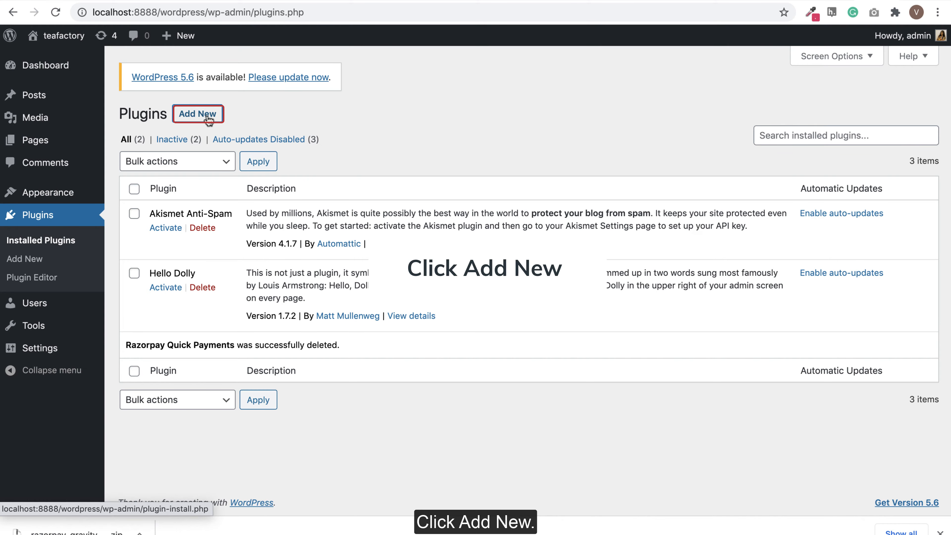
# - Upload razorpay-gravity-forms.1.3.0.zip as a new plugin, install it, and activate Razorpay for Gravity Forms 1.3.0
pyautogui.click(208, 121)
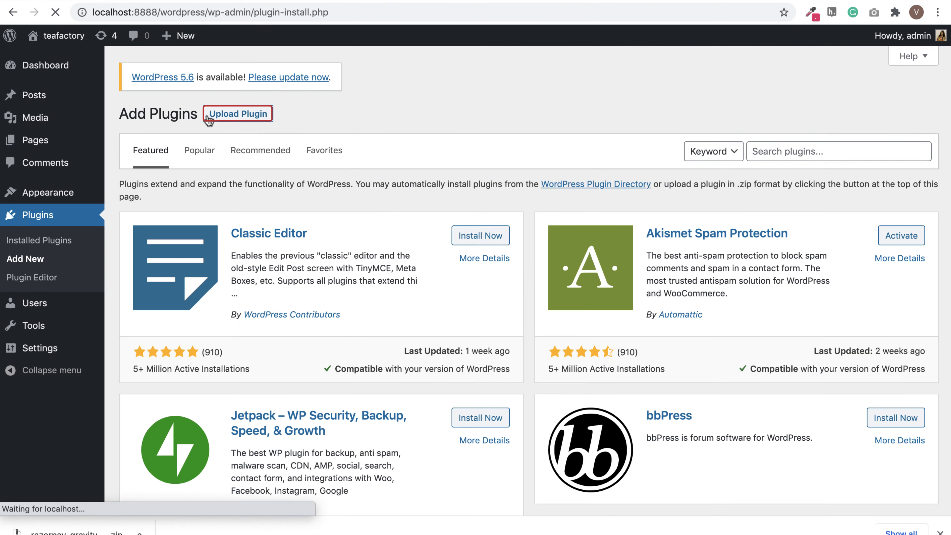
pyautogui.click(226, 119)
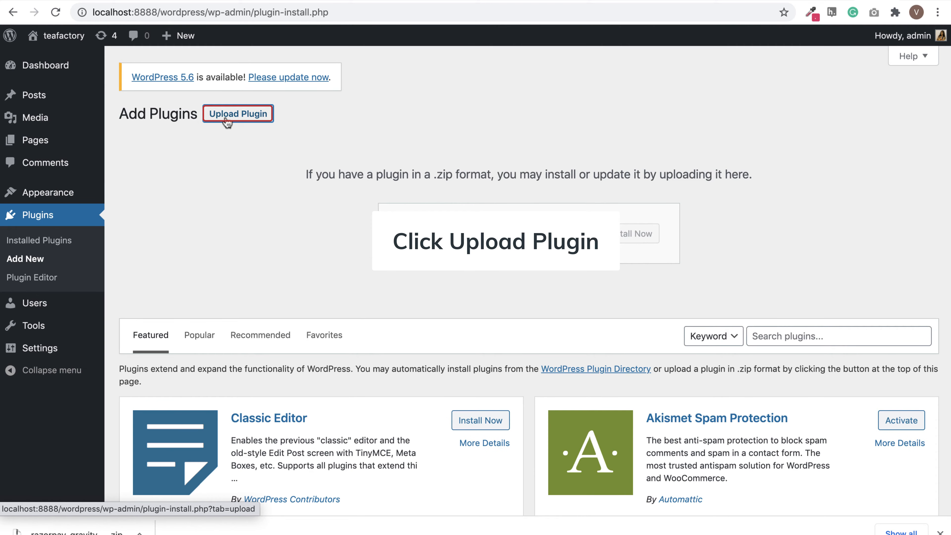
pyautogui.click(414, 234)
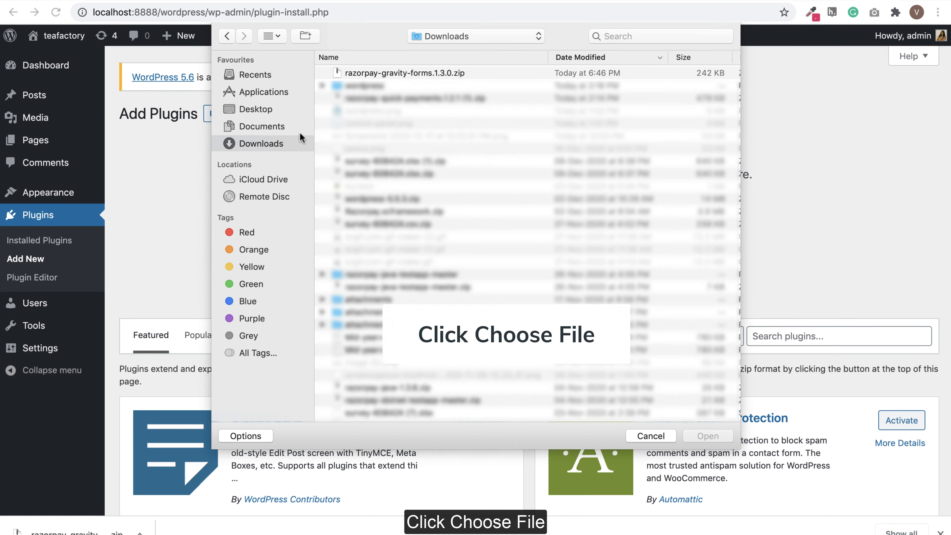
pyautogui.click(406, 74)
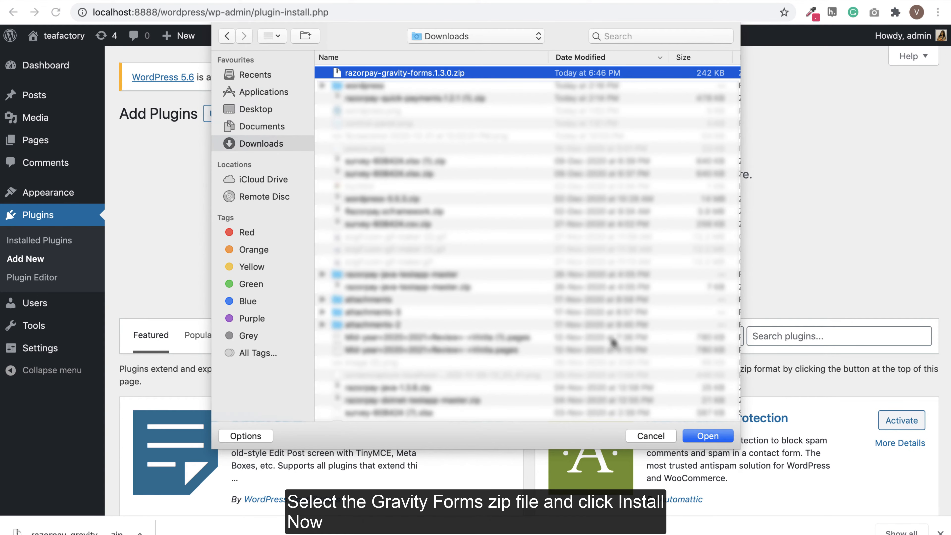
pyautogui.click(697, 435)
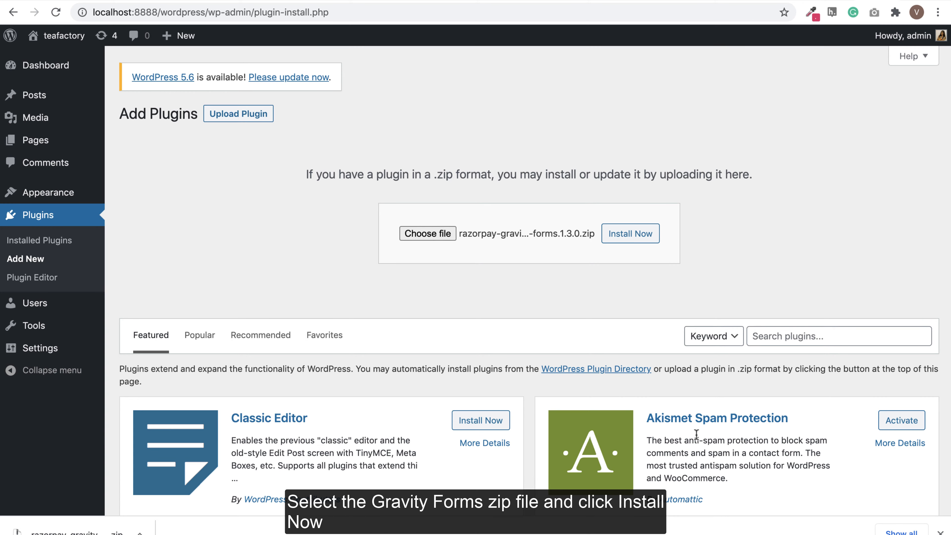
pyautogui.click(635, 239)
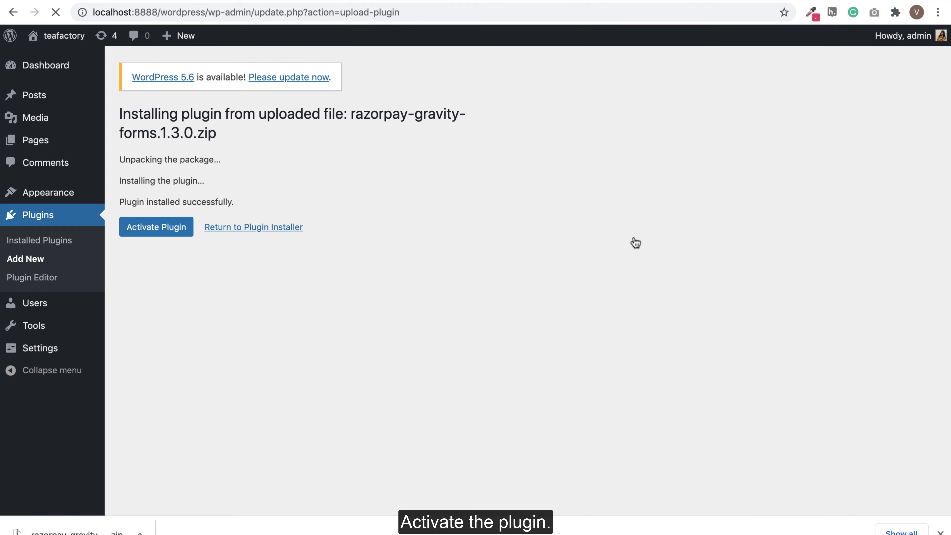
pyautogui.click(156, 230)
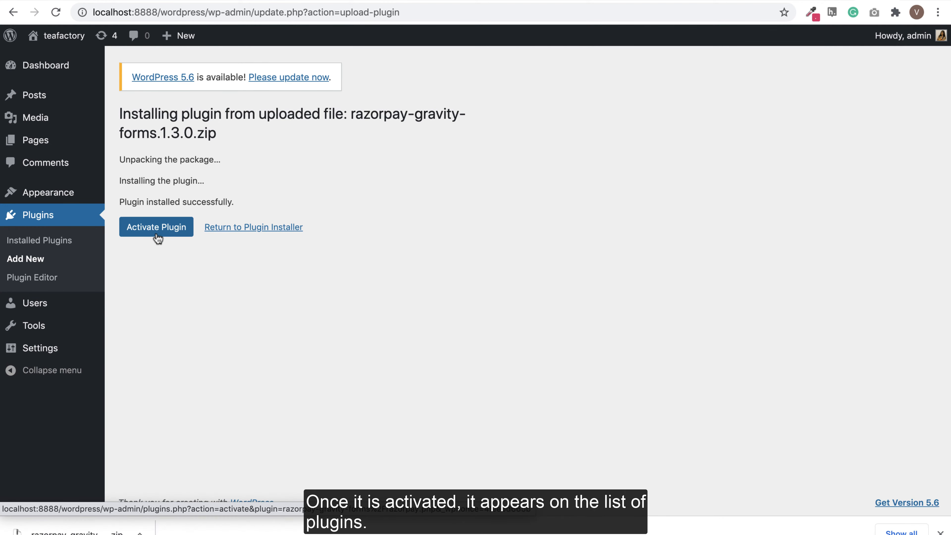
pyautogui.click(157, 234)
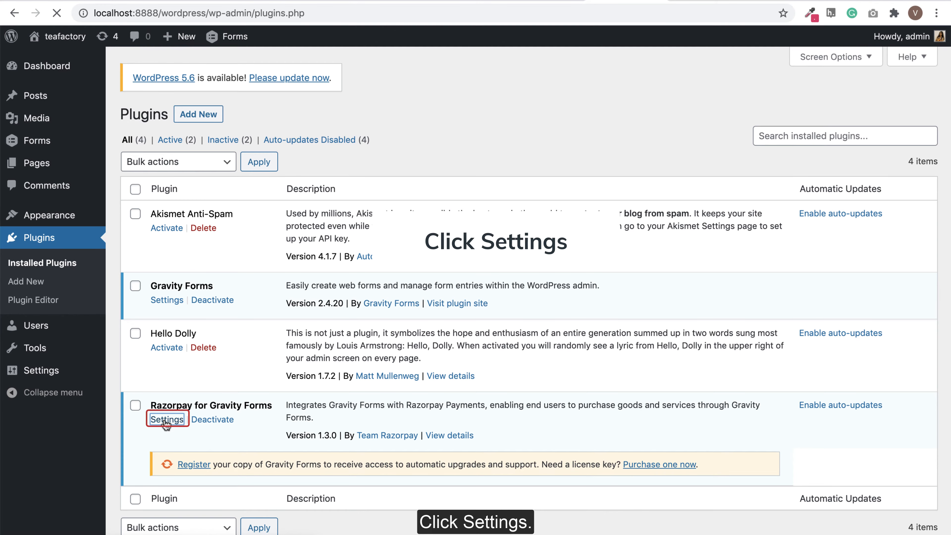
# - Paste the API key ID and secret into Razorpay Settings, keeping Payment Action on Authorize and Capture
pyautogui.click(167, 423)
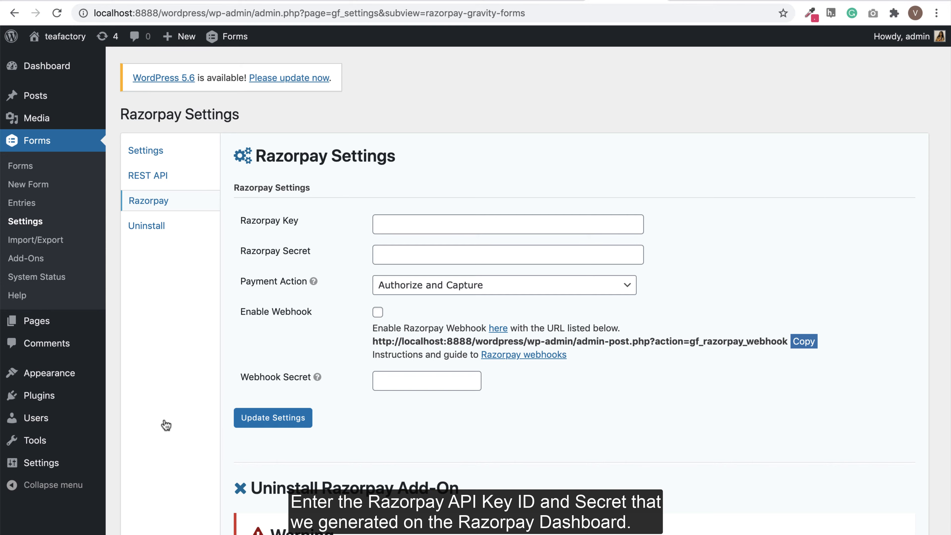
pyautogui.click(433, 225)
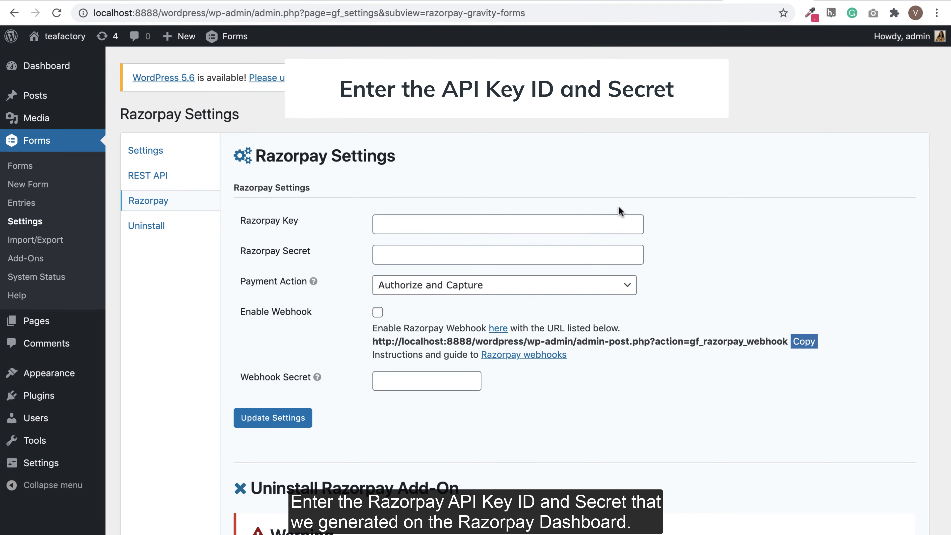
pyautogui.click(539, 217)
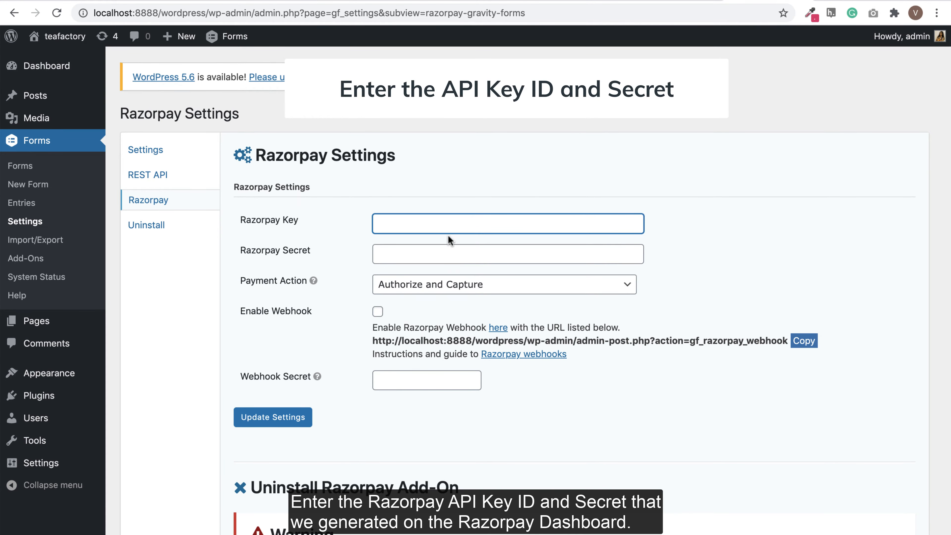
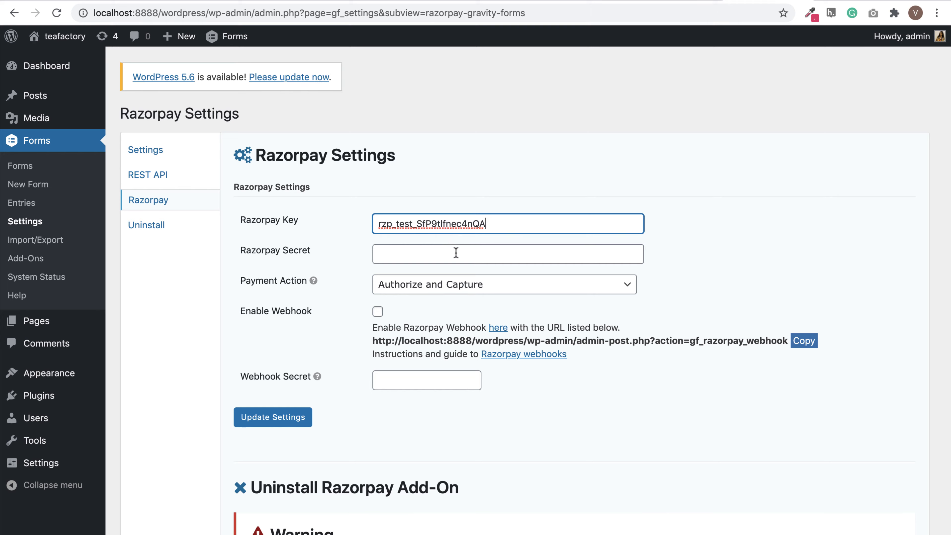
pyautogui.click(459, 253)
pyautogui.press('super+v')
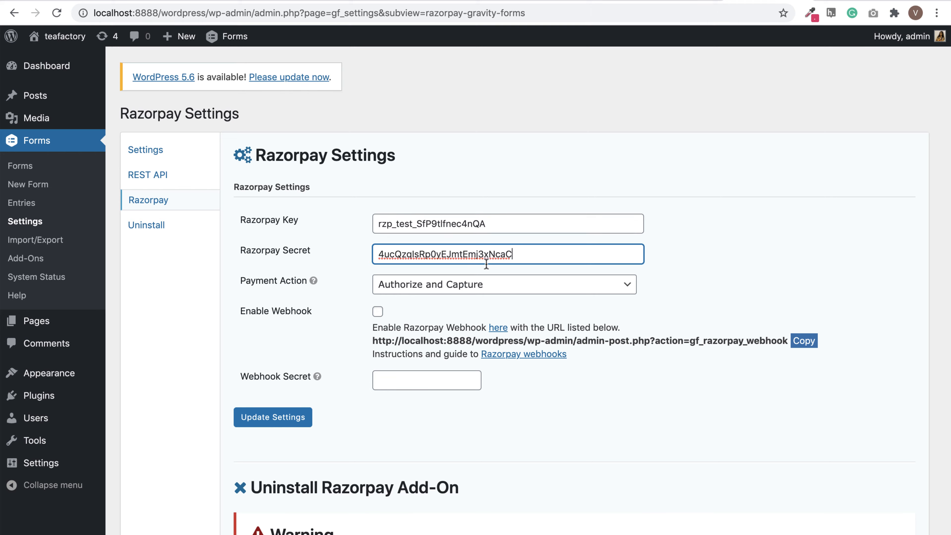
pyautogui.click(486, 285)
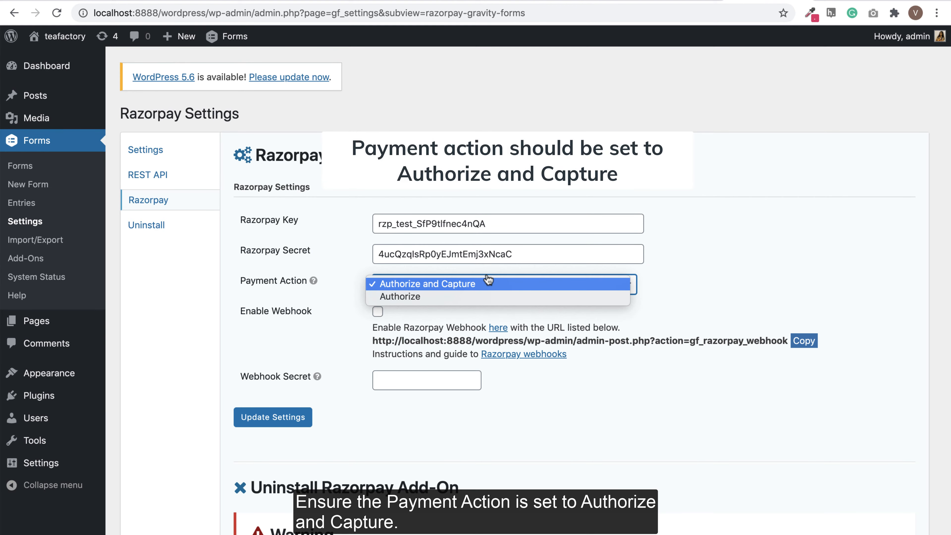
pyautogui.click(485, 286)
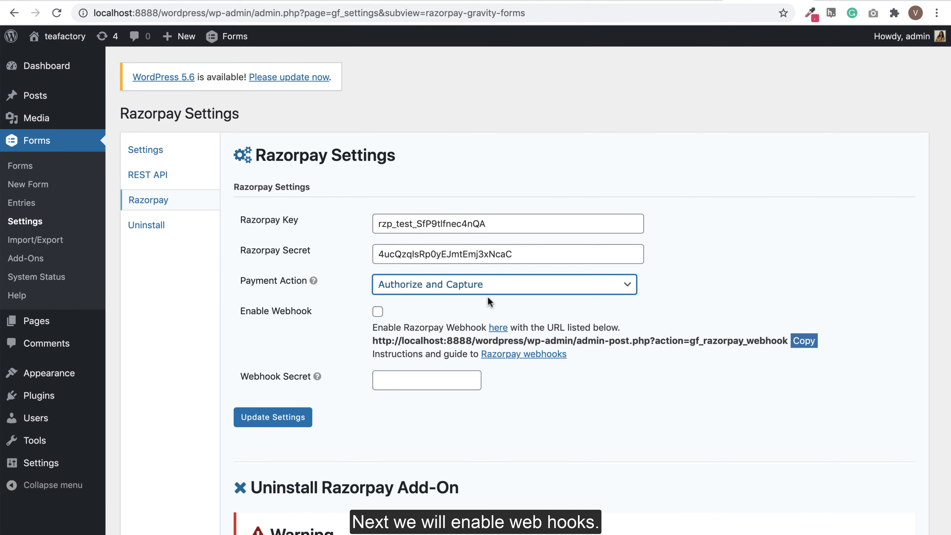
# - Enable the webhook, copy its URL, enter a webhook secret, and update the Razorpay settings
pyautogui.click(378, 313)
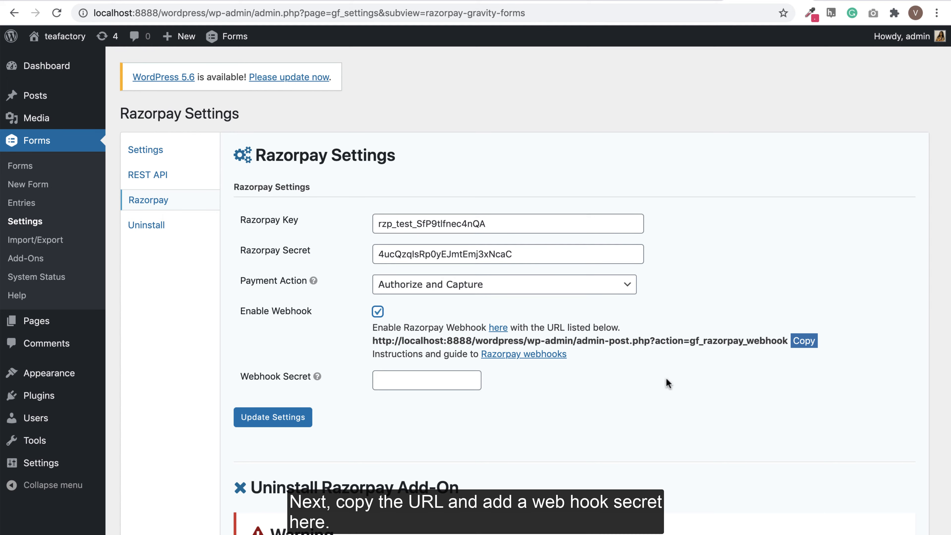
pyautogui.click(801, 342)
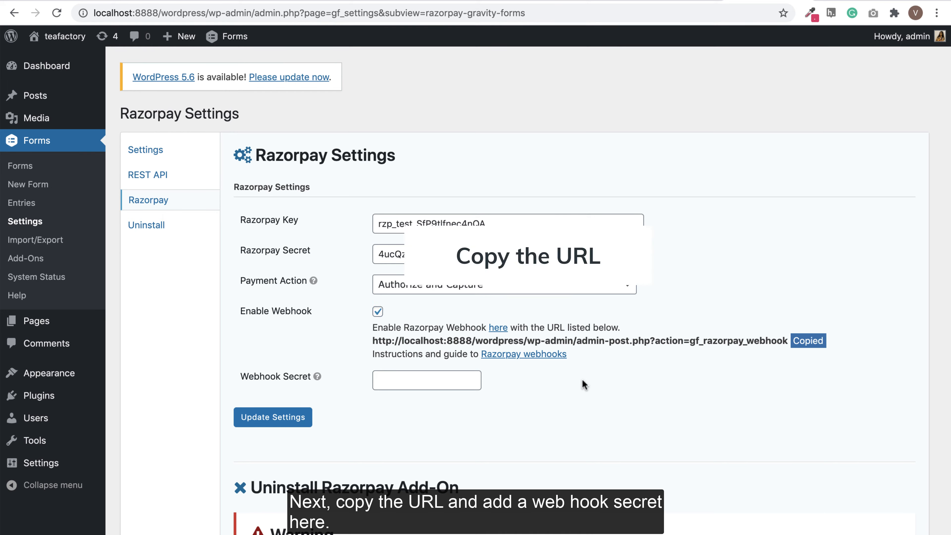
pyautogui.click(423, 380)
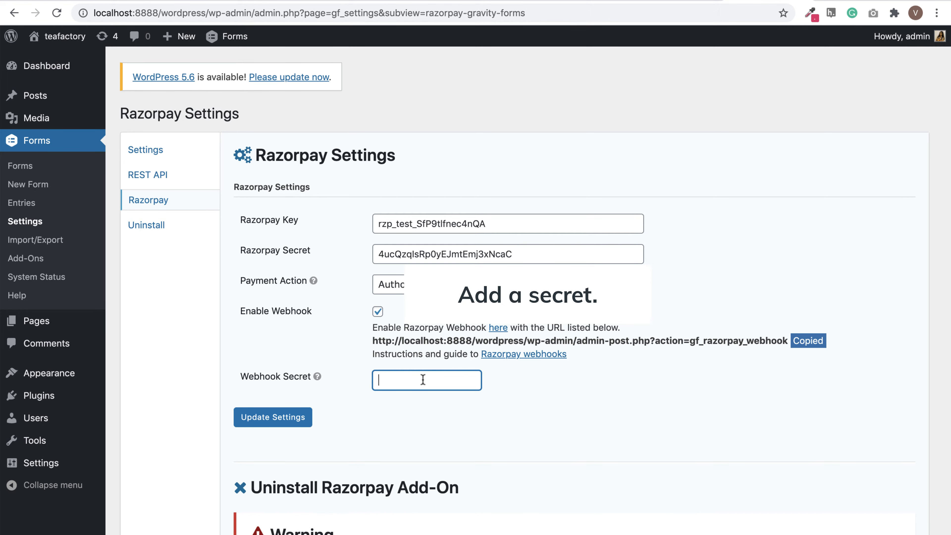
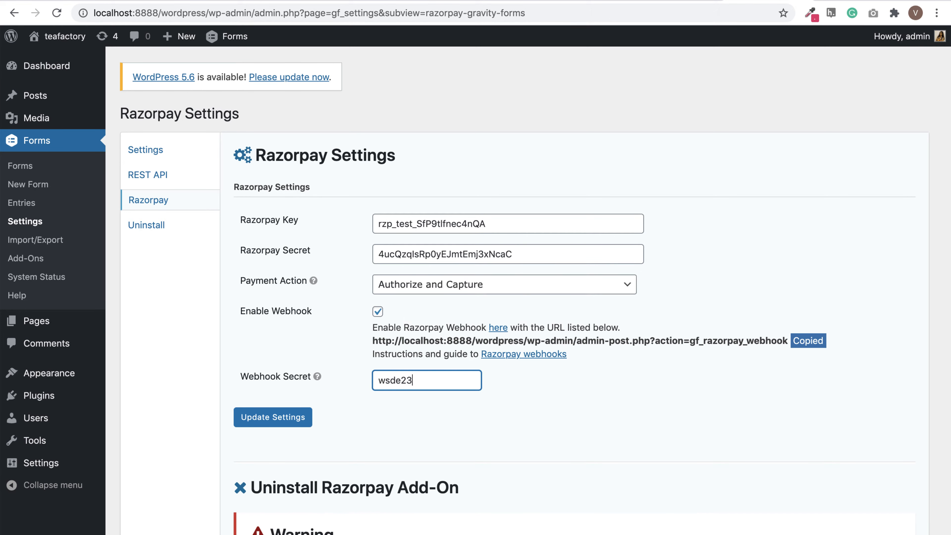
pyautogui.click(304, 423)
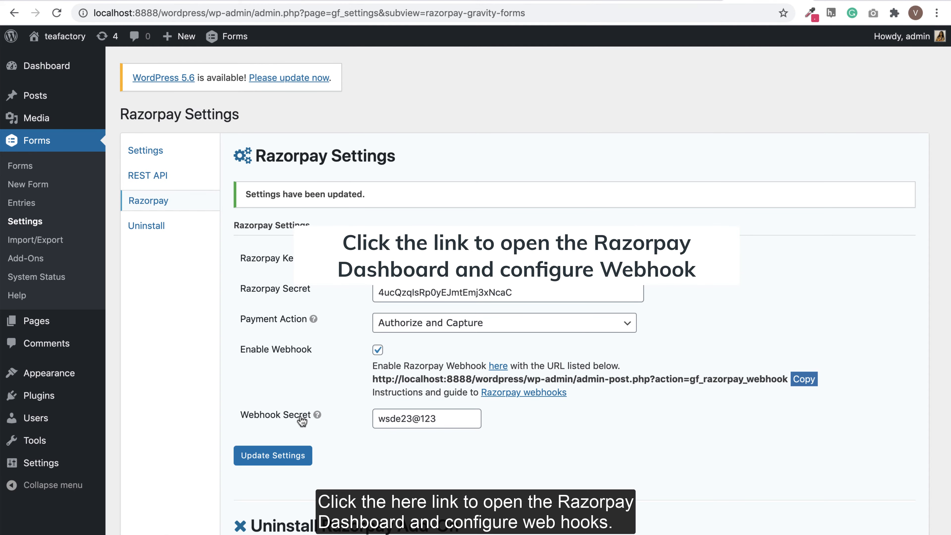
pyautogui.click(500, 367)
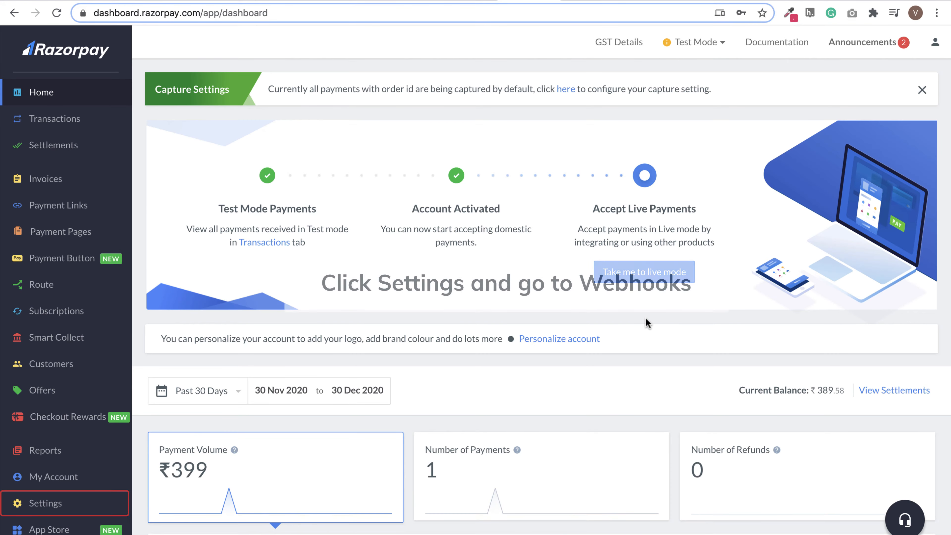
pyautogui.click(45, 506)
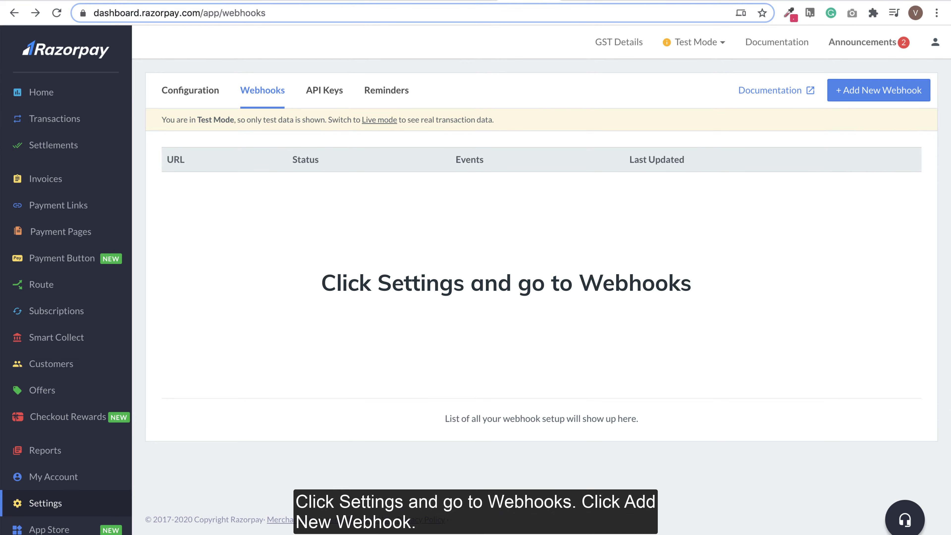
pyautogui.click(863, 83)
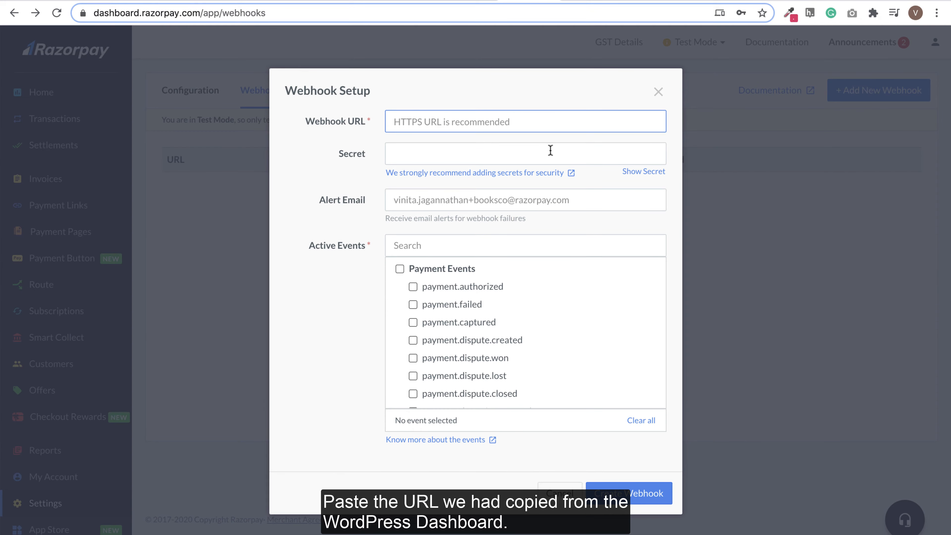
pyautogui.hotkey('ctrl', 'v')
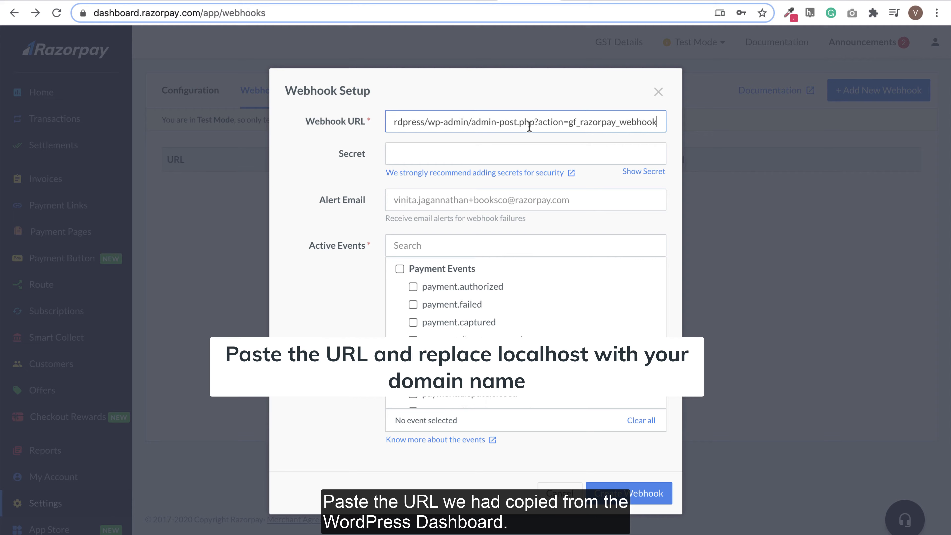
pyautogui.press('Home')
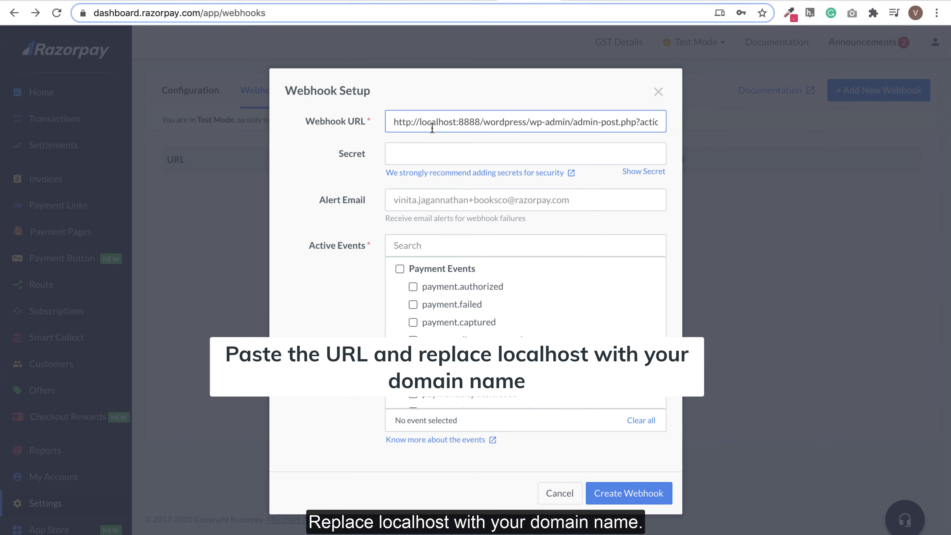
pyautogui.moveTo(419, 122); pyautogui.dragTo(477, 118)
pyautogui.write('www')
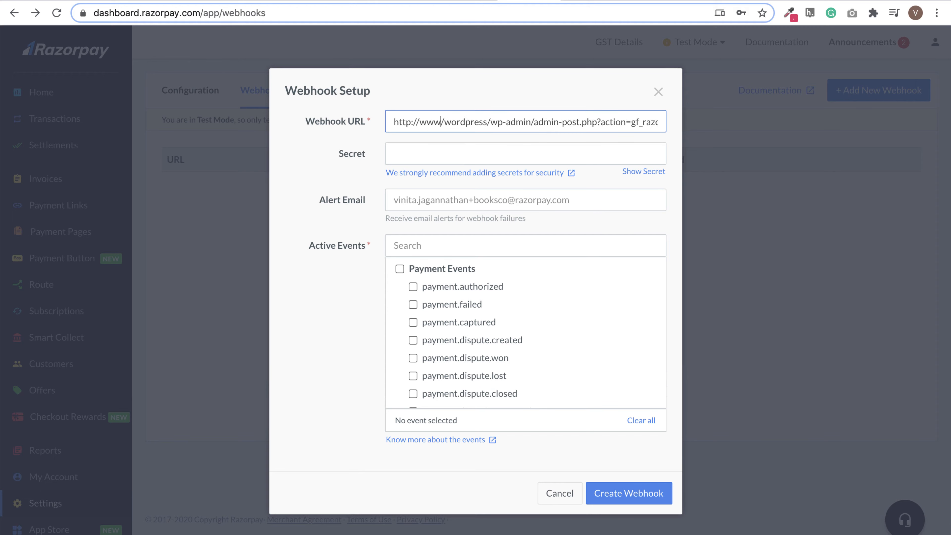
pyautogui.write('.acmecorp')
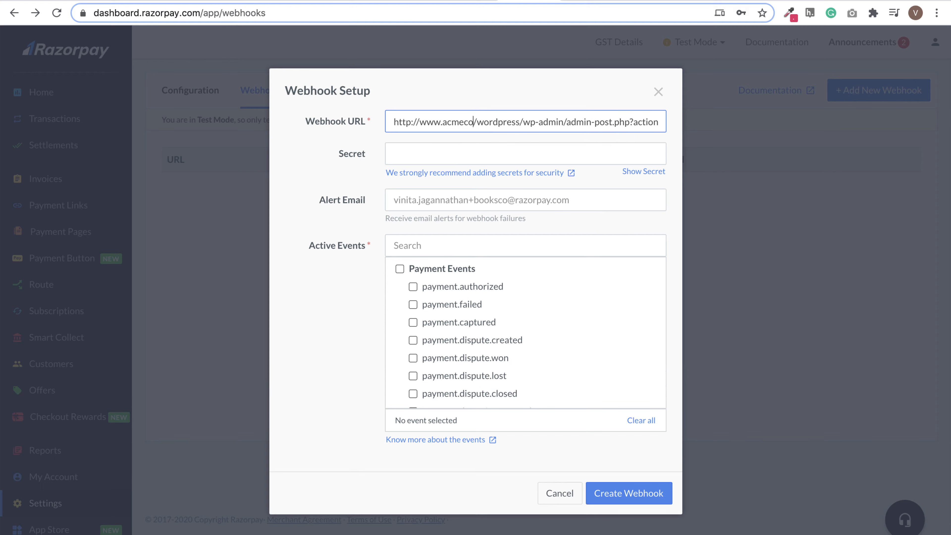
pyautogui.write('.co.')
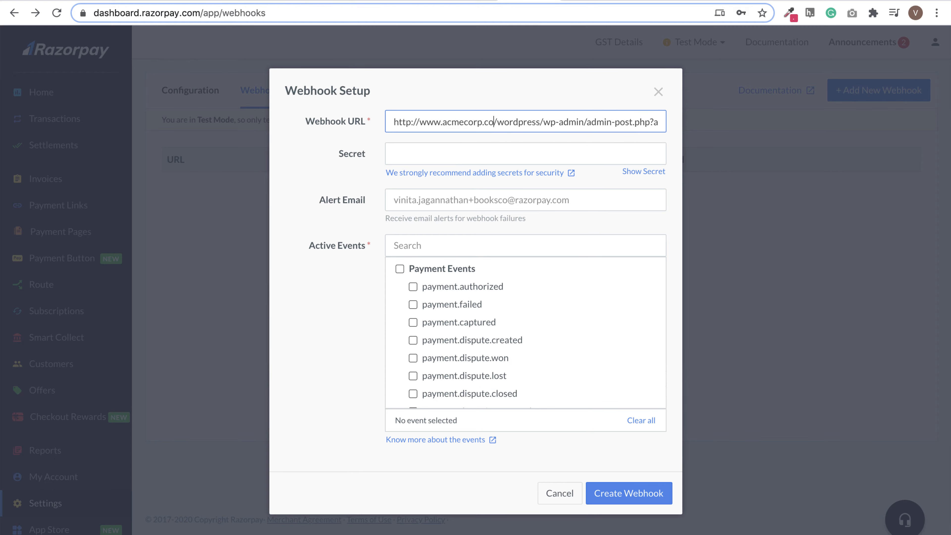
pyautogui.write('in')
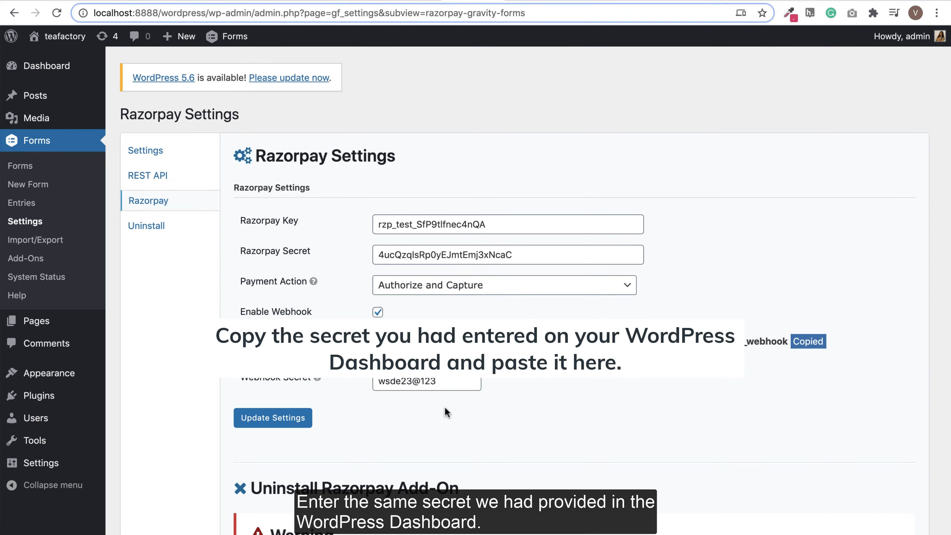
# - Copy the WordPress webhook secret into the Razorpay webhook's Secret field and enter an alert e-mail address
pyautogui.click(449, 386)
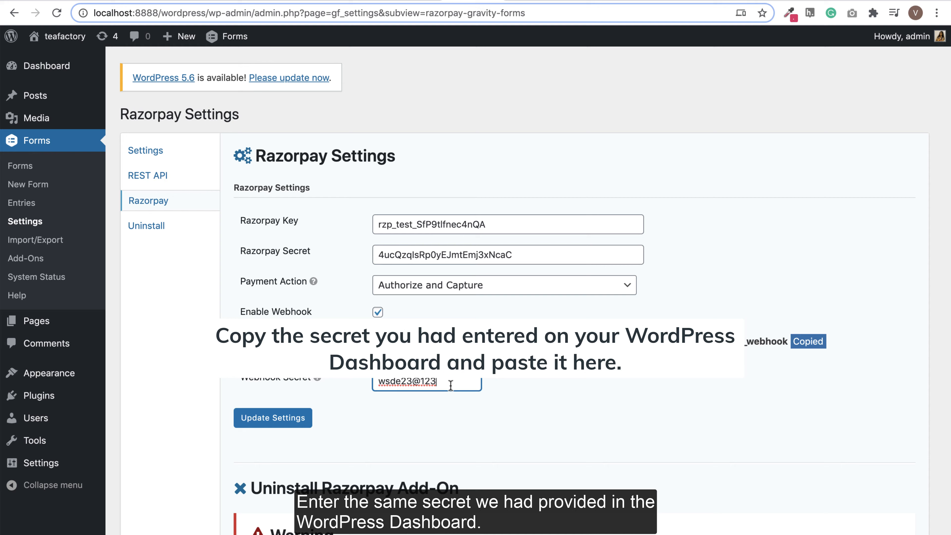
pyautogui.tripleClick(387, 383)
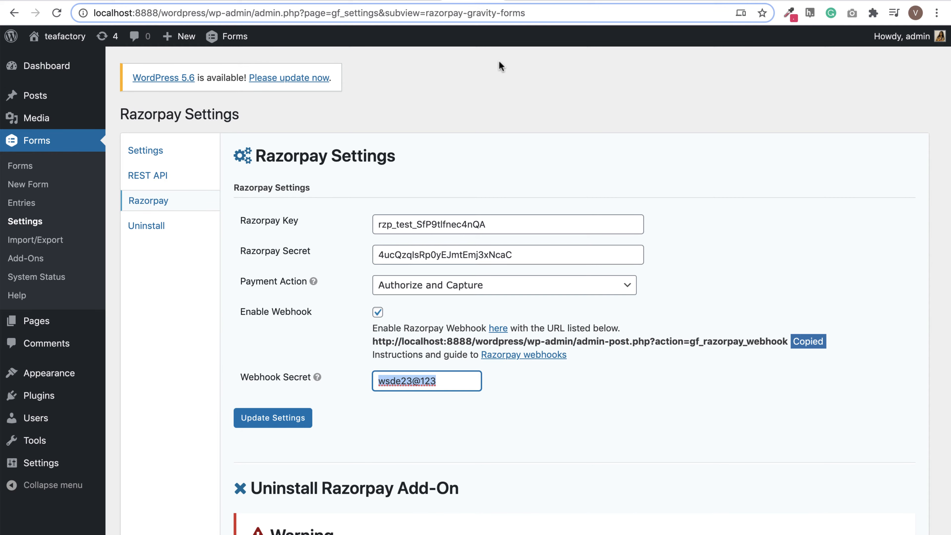
pyautogui.click(525, 1)
pyautogui.click(453, 159)
pyautogui.hotkey('ctrl', 'v')
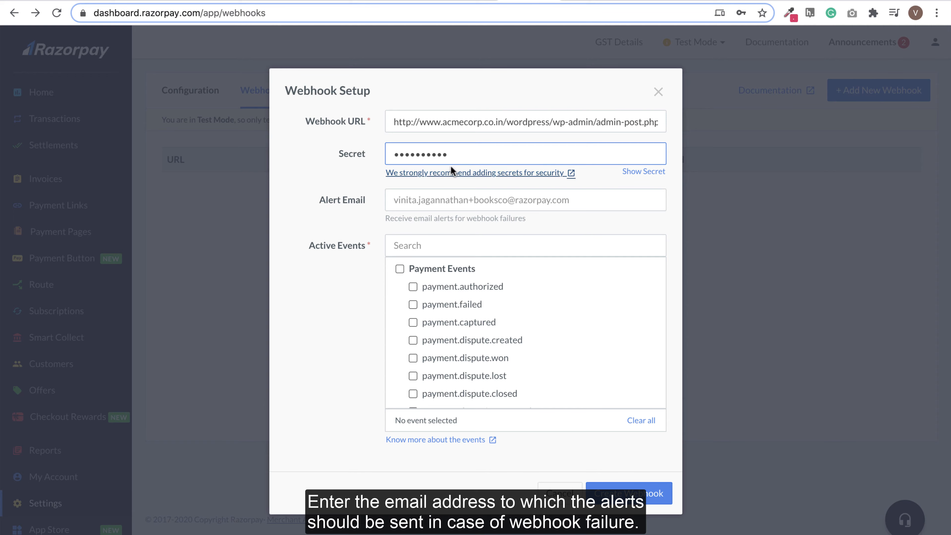
pyautogui.click(423, 201)
pyautogui.write('gaur')
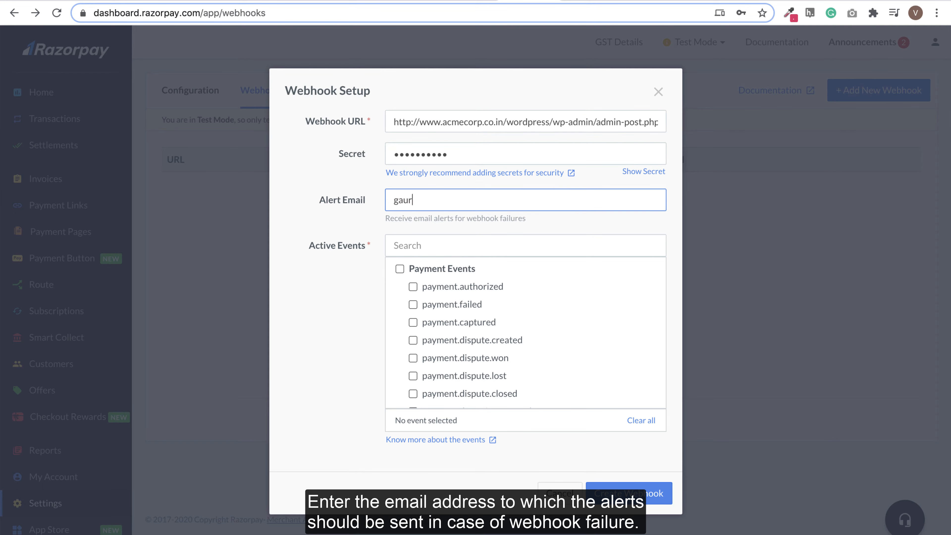
pyautogui.write('av.kumar')
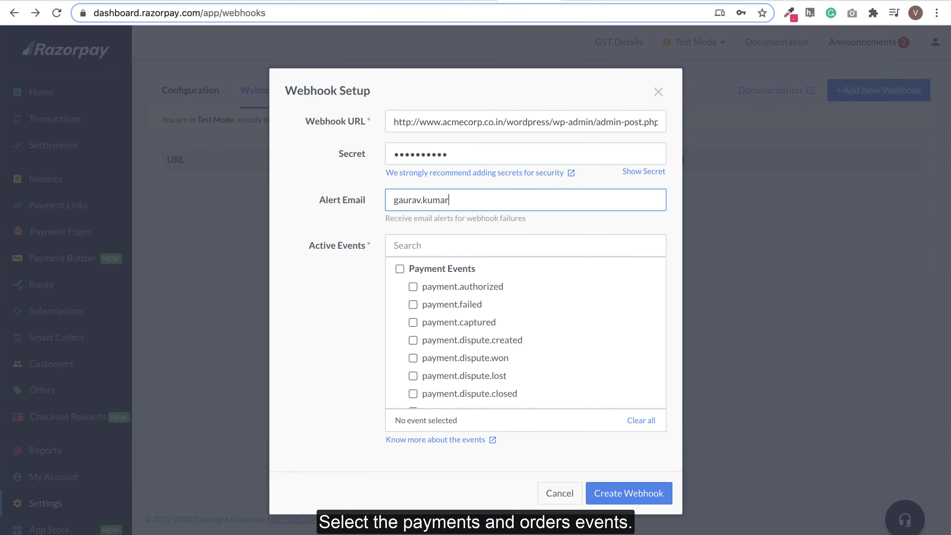
pyautogui.write('@example.com')
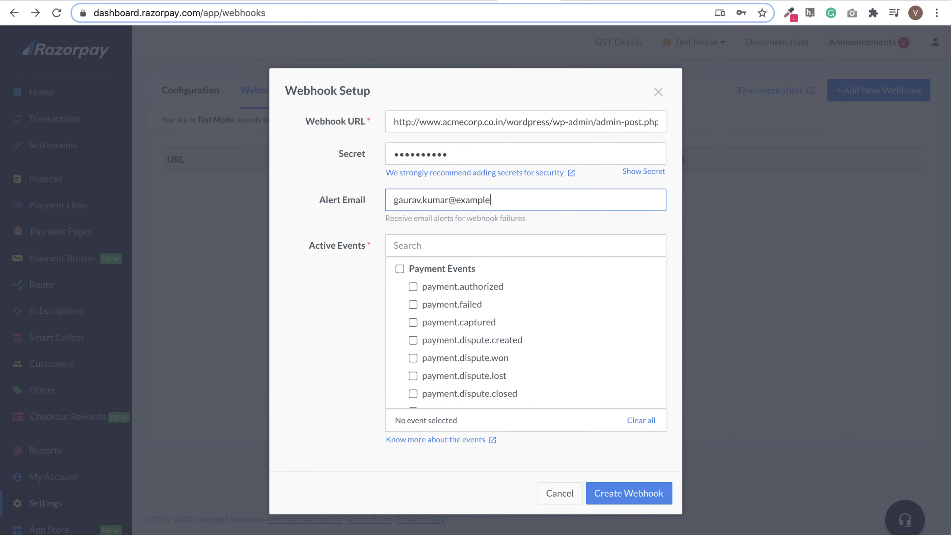
# - Select all Payment Events and the Order Events, create the webhook, and close its details panel
pyautogui.click(400, 269)
pyautogui.scroll(-3, 517, 329)
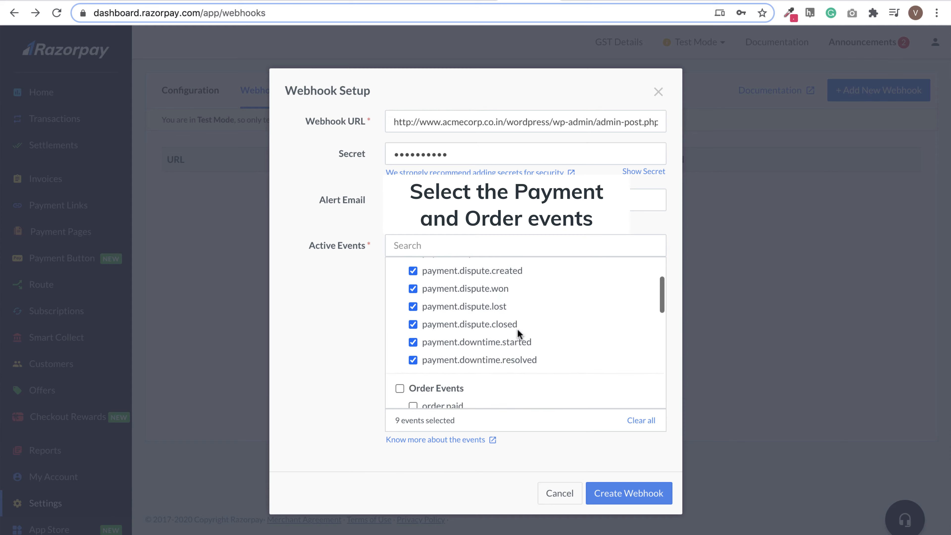
pyautogui.click(456, 354)
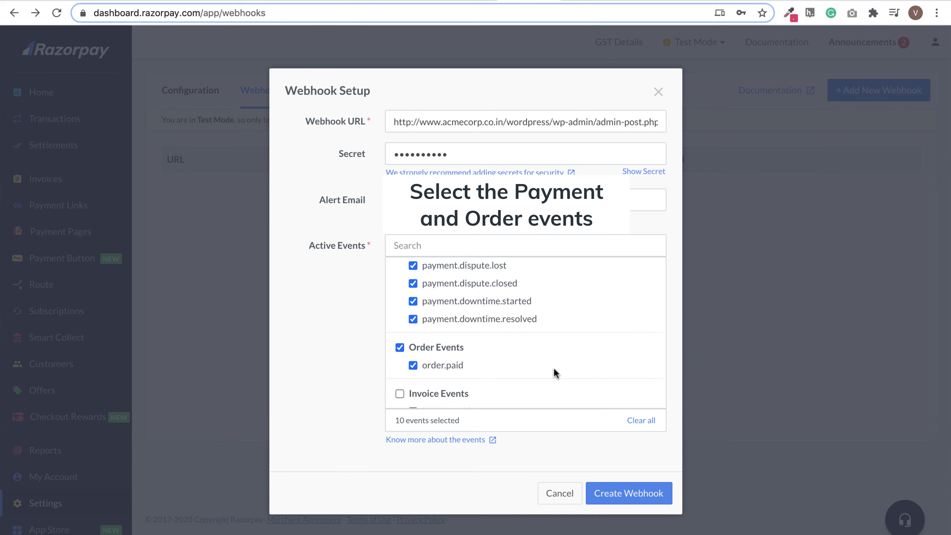
pyautogui.click(635, 497)
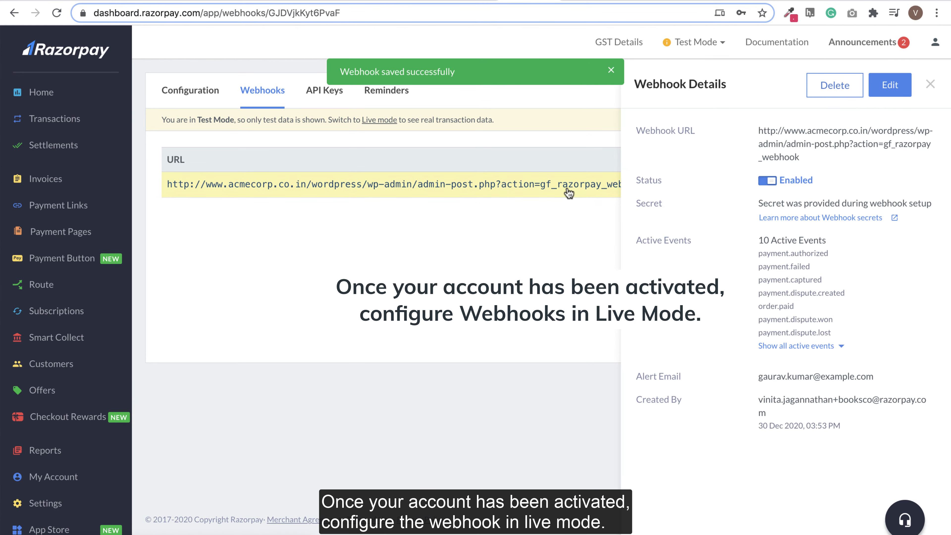
pyautogui.click(697, 48)
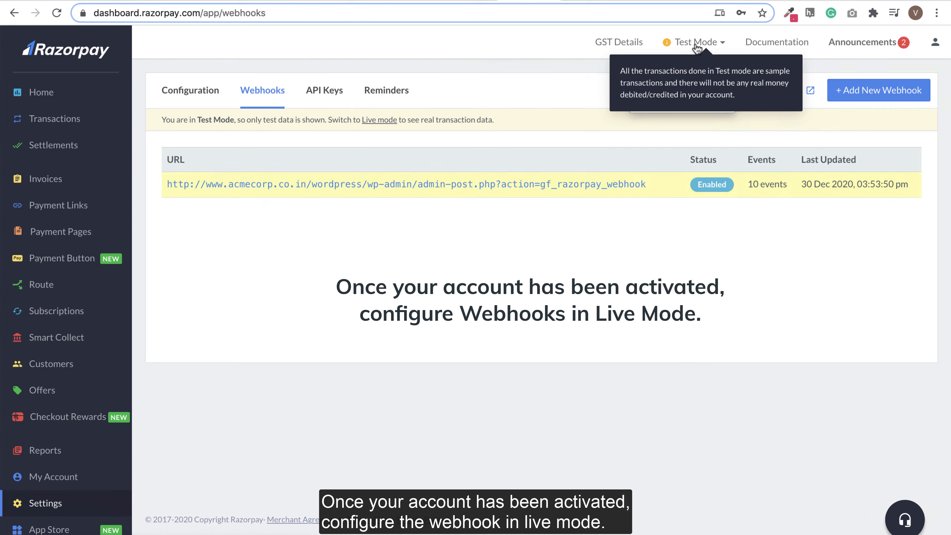